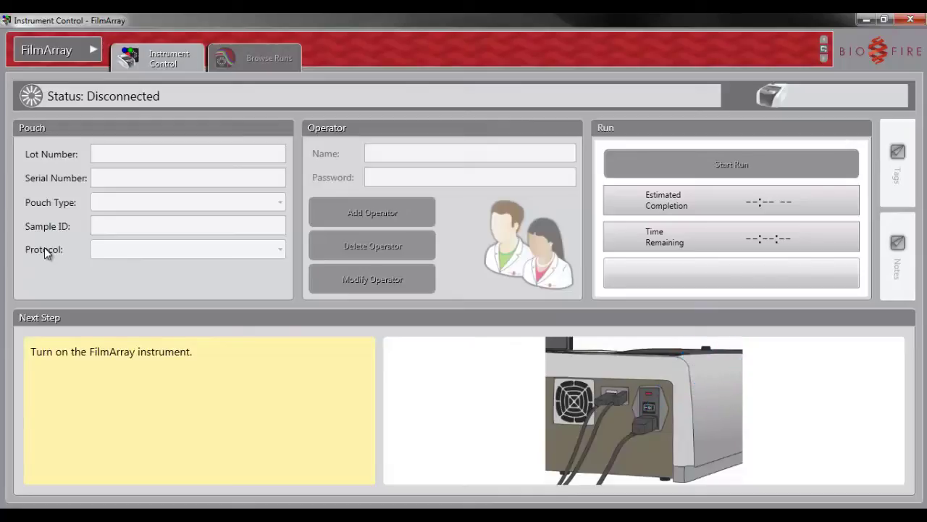
List the 100 most recent runs in Browse Runs with Quick Search
left_click(251, 58)
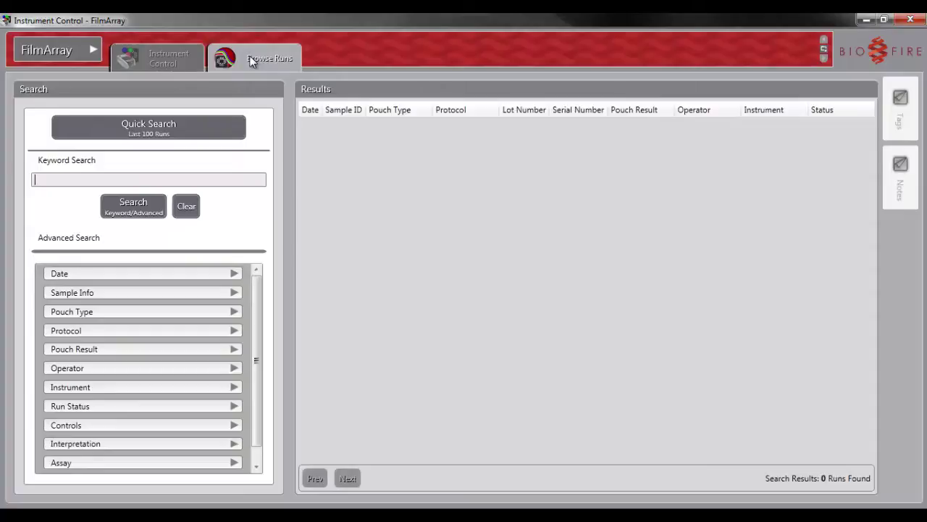
left_click(120, 128)
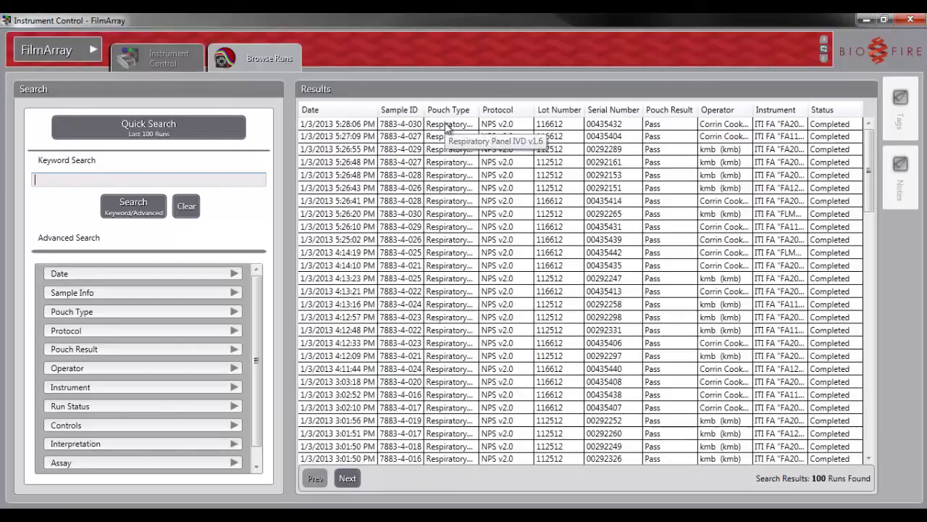
left_click(444, 124)
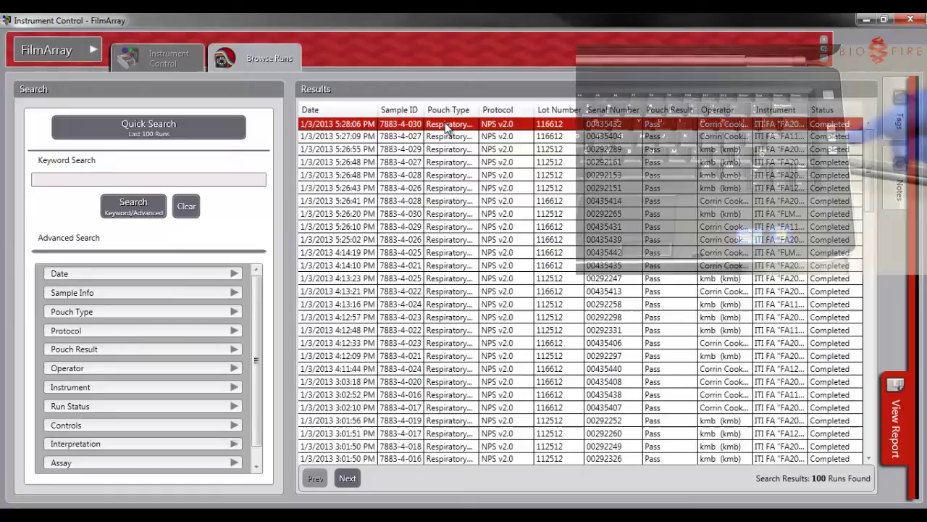
left_click(450, 190, "shift")
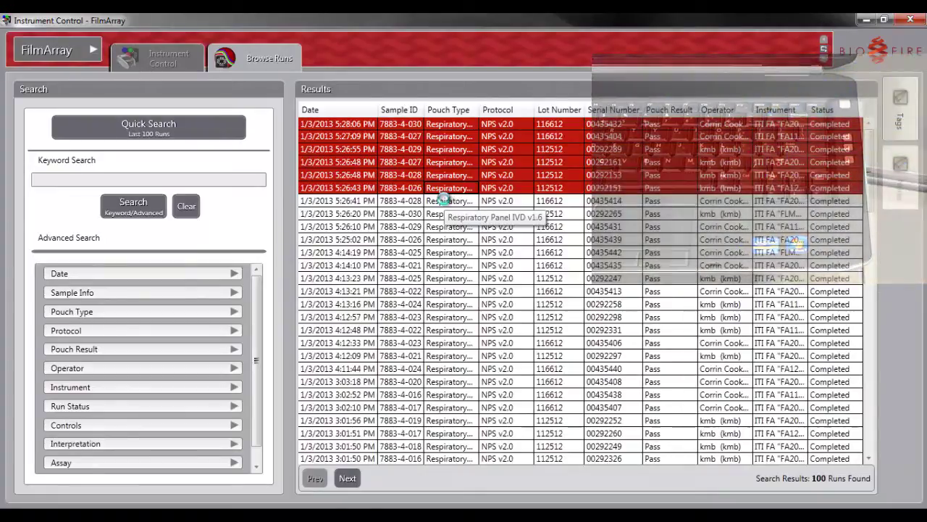
Select the 1/3/2013 runs at 5:26:41, 5:26:48, 5:26:55, 5:27:09 and 5:28:06 PM
left_click(444, 201)
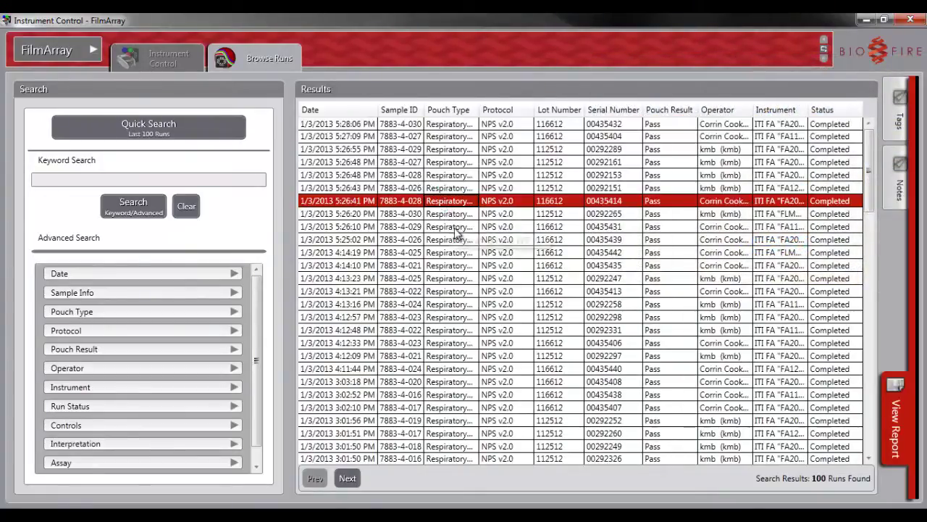
left_click(464, 174, "ctrl")
left_click(452, 149, "ctrl")
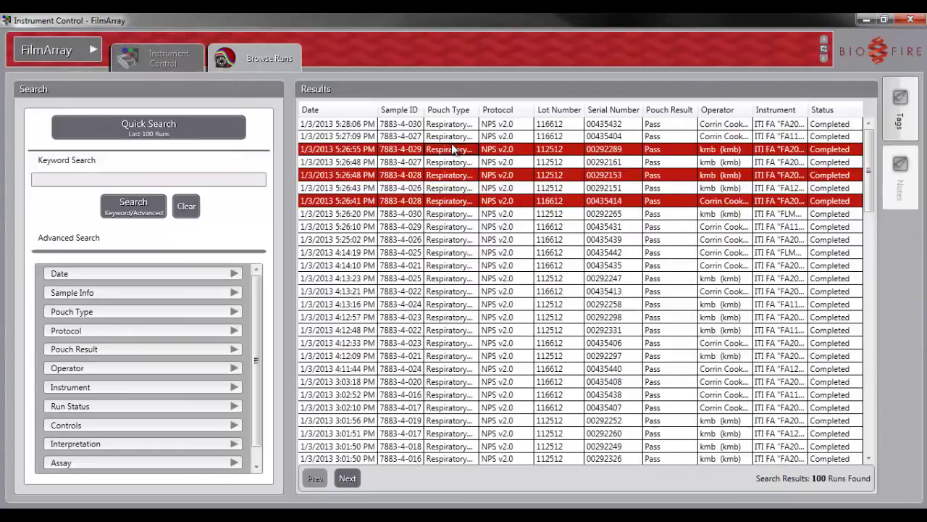
left_click(450, 136, "ctrl")
left_click(446, 124, "ctrl")
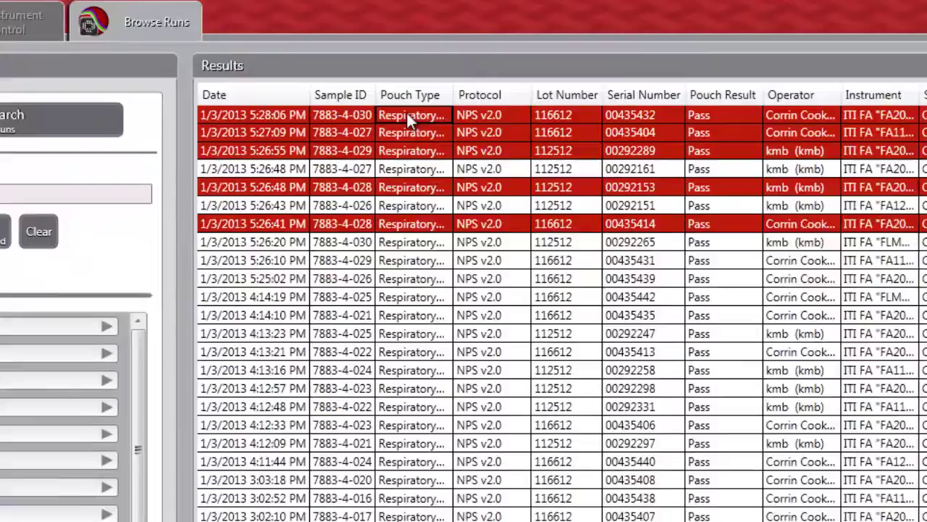
Export the five selected runs to a database file named 'export test' on Lexar (E:)
right_click(408, 117)
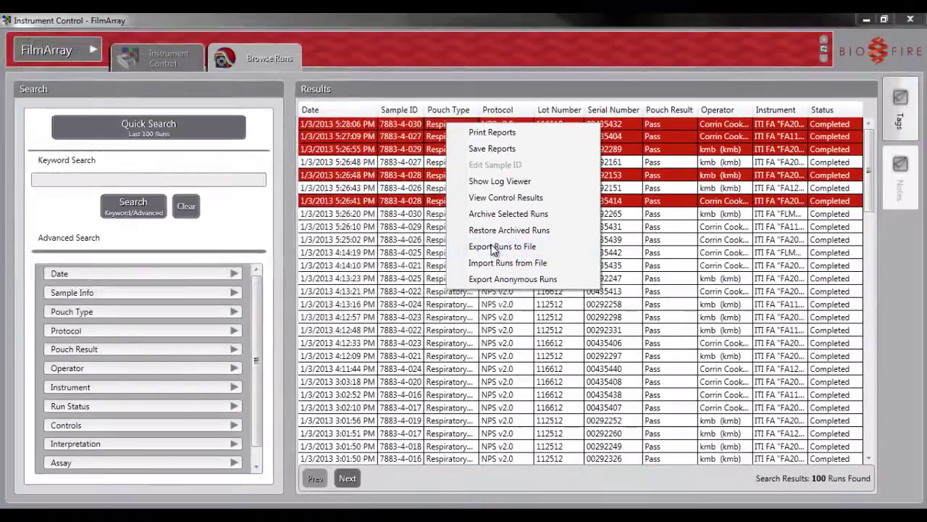
left_click(446, 342)
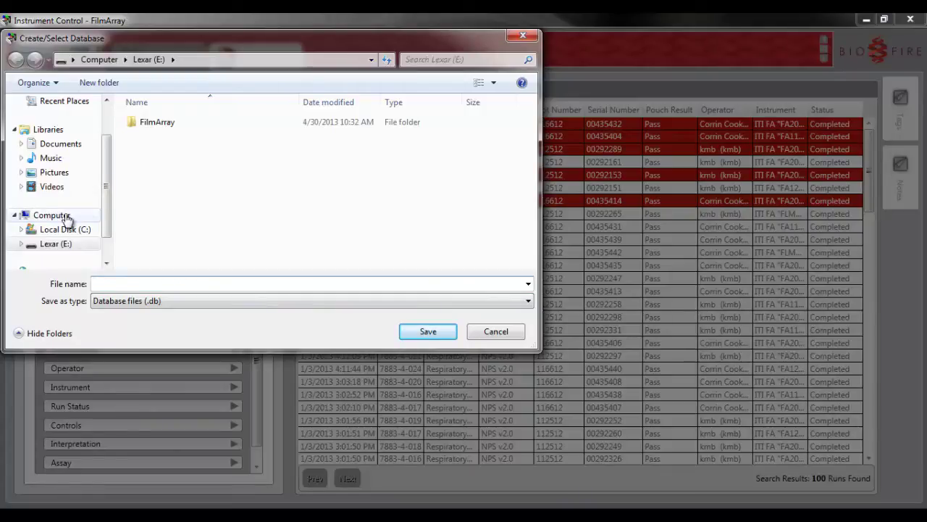
type("export test")
left_click(428, 332)
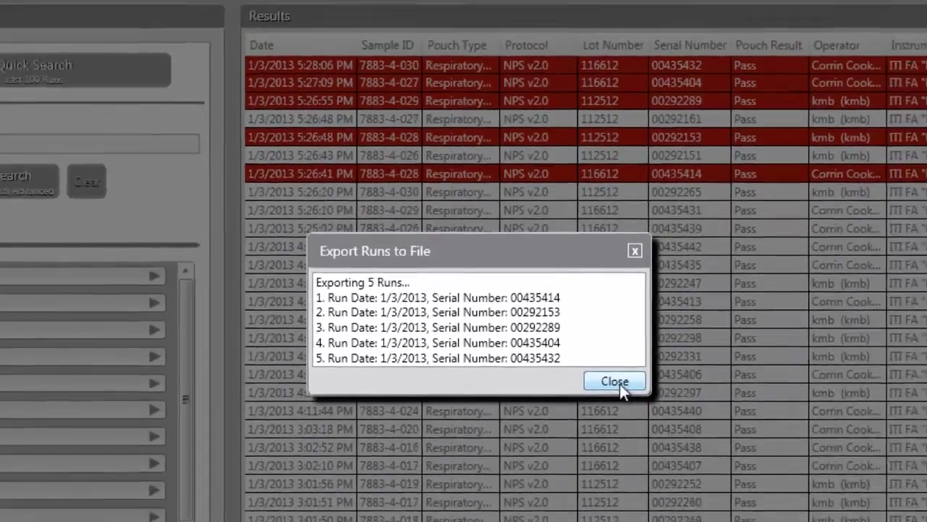
left_click(670, 415)
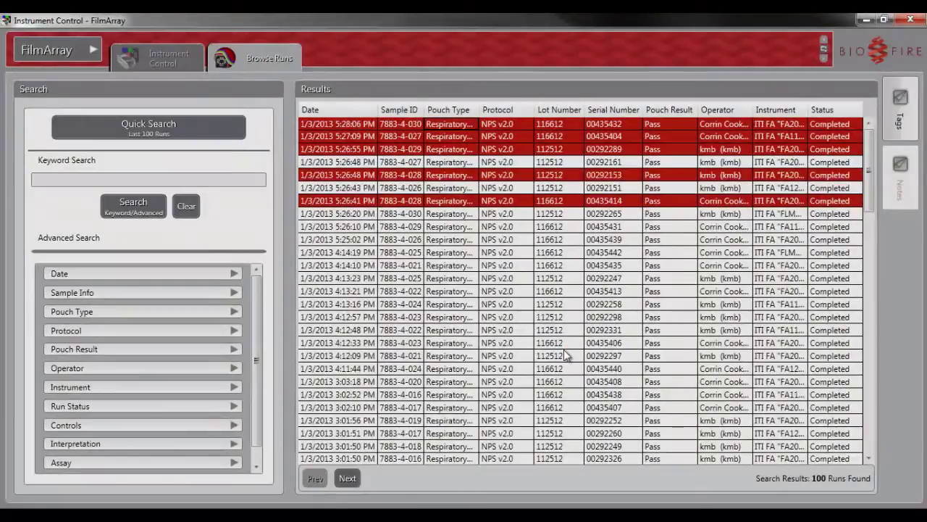
Clear the multi-selection and select only the 1/3/2013 5:28:06 PM run
left_click(565, 355)
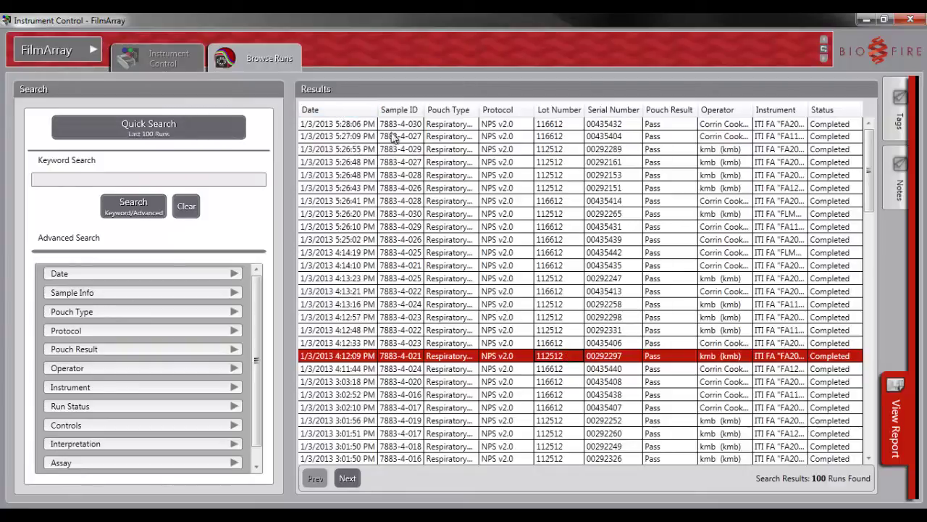
left_click(434, 125)
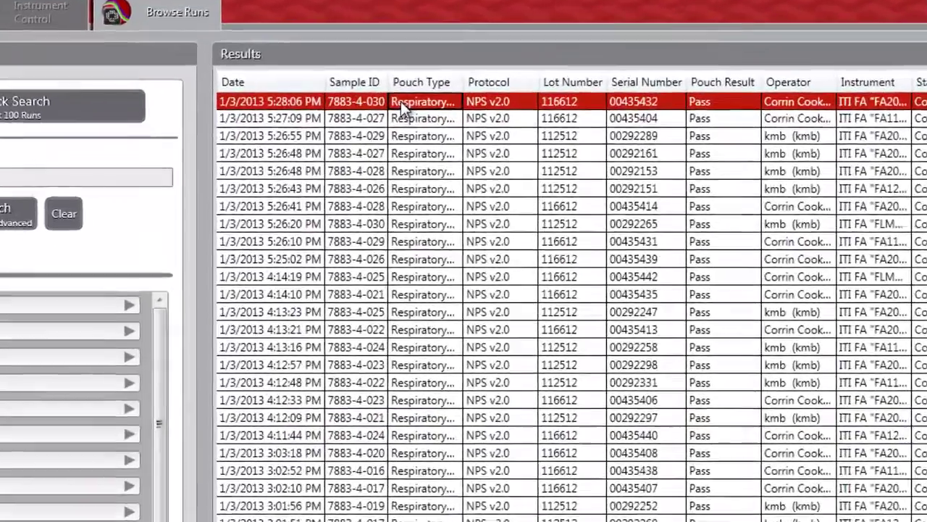
Export the 5:28:06 PM run anonymously as 'anonymous export test' .adb on Lexar (E:)
right_click(434, 125)
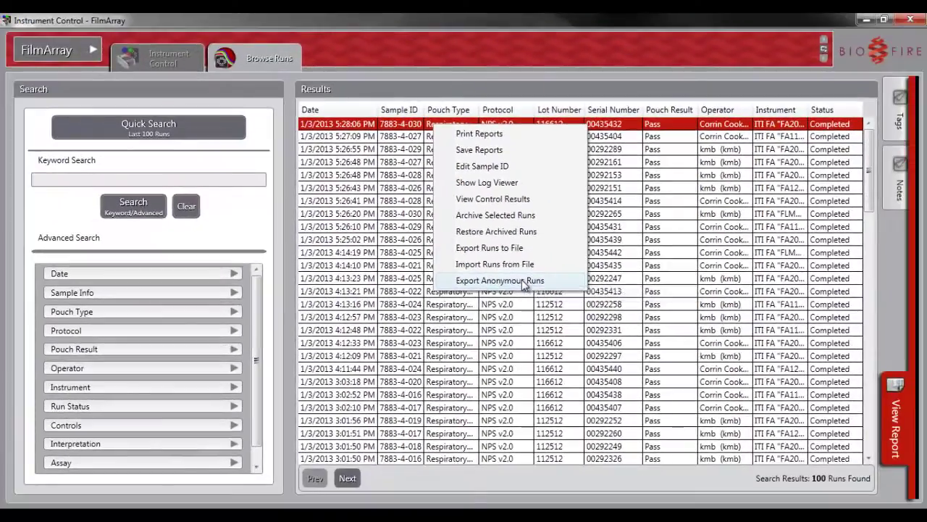
left_click(521, 349)
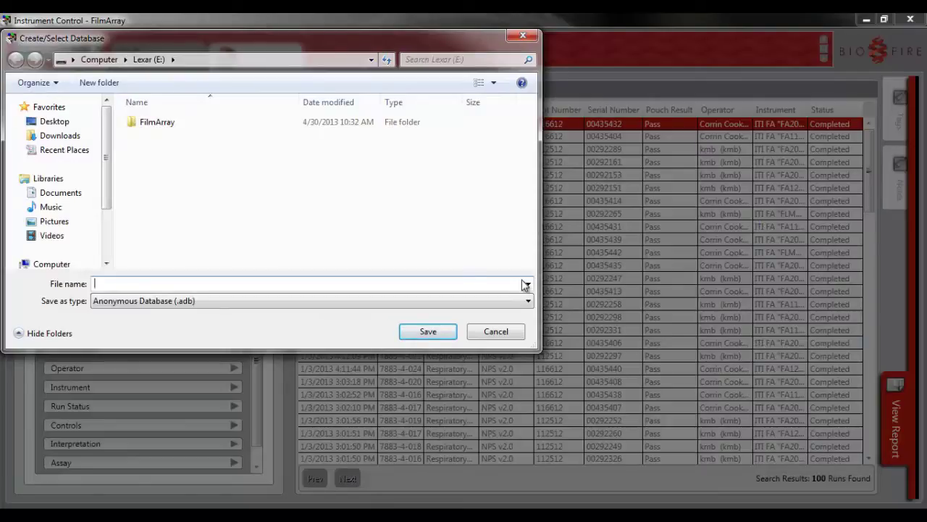
type("anonymous export test")
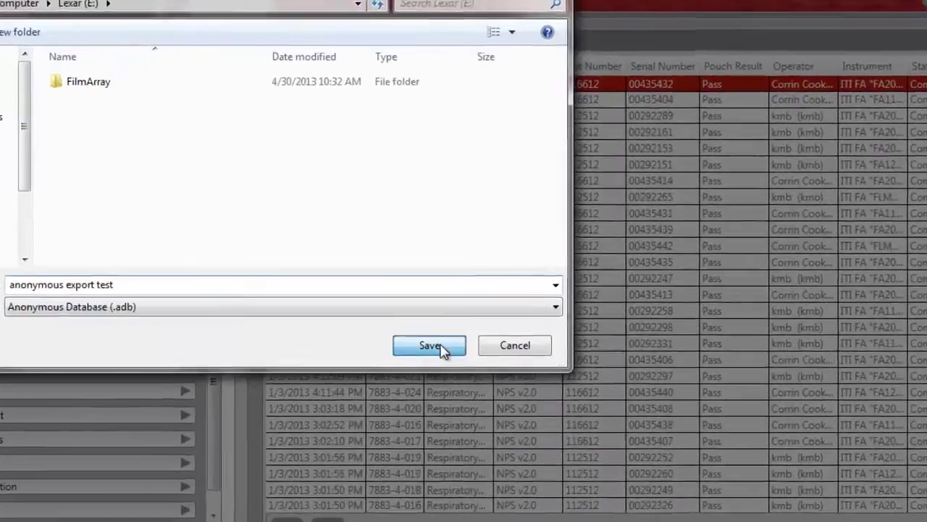
left_click(435, 333)
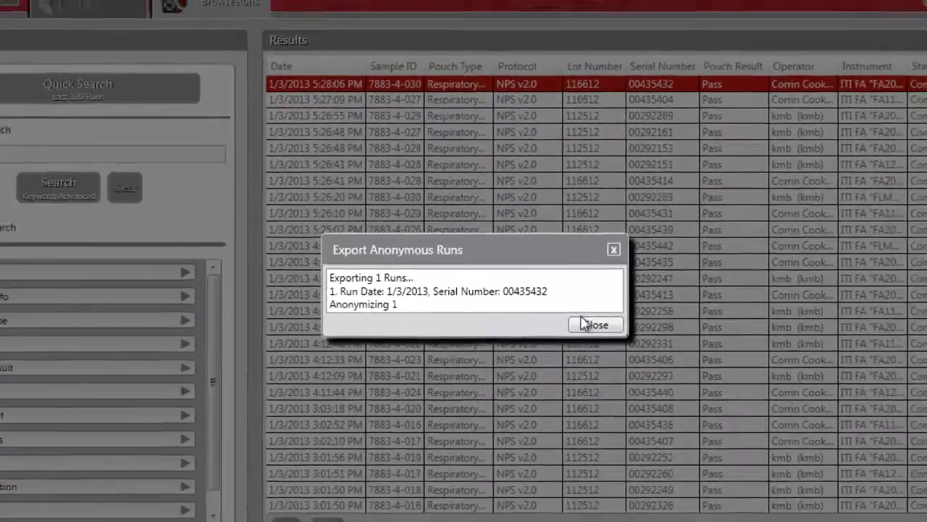
left_click(679, 346)
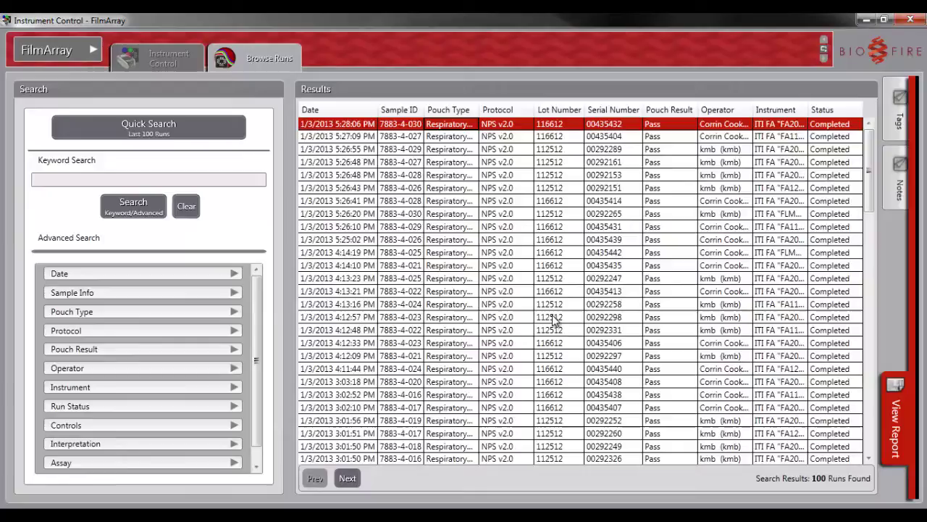
Extend the selection to the five newest runs, 5:26:48 to 5:28:06 PM, with Shift+Down
key("shift+Down")
key("shift+Down")
key("shift+Down")
key("shift+Down")
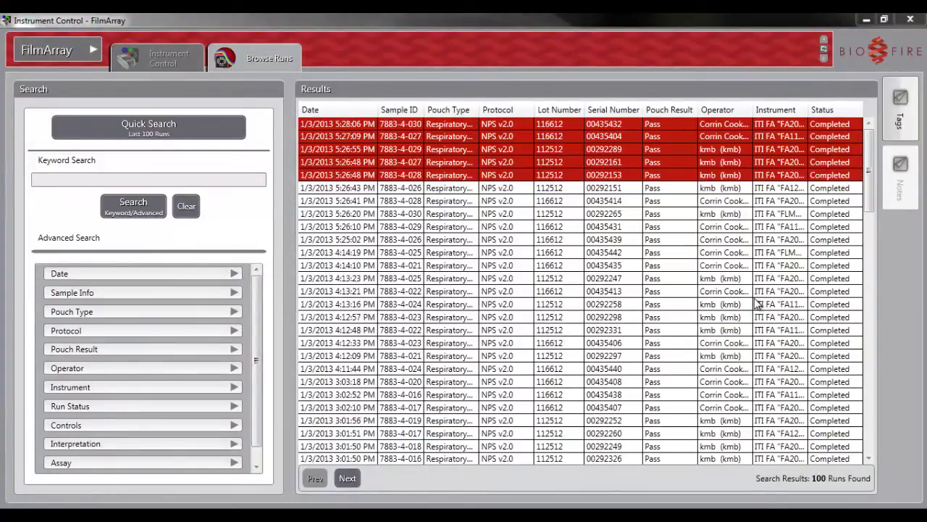
Drag the desktop 'export test' file into the Lexar (E:) drive opened from Computer
left_click(866, 20)
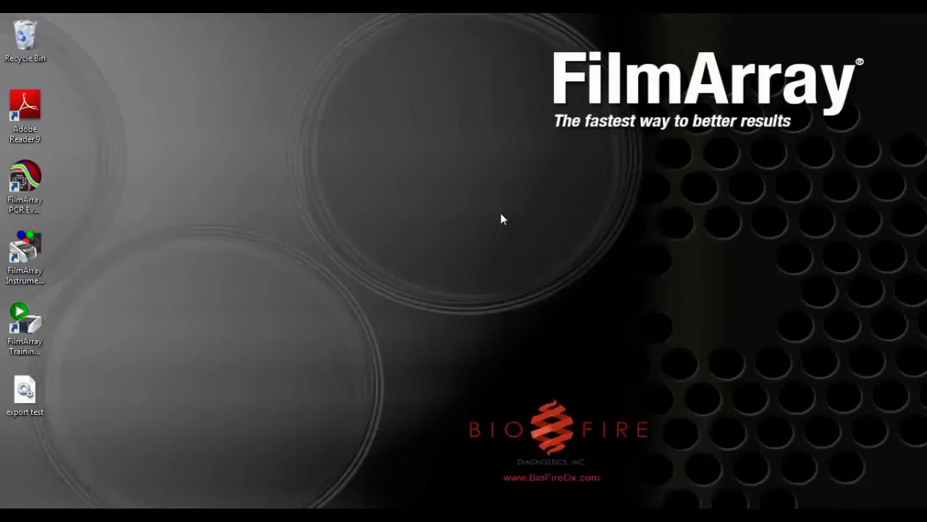
key("super")
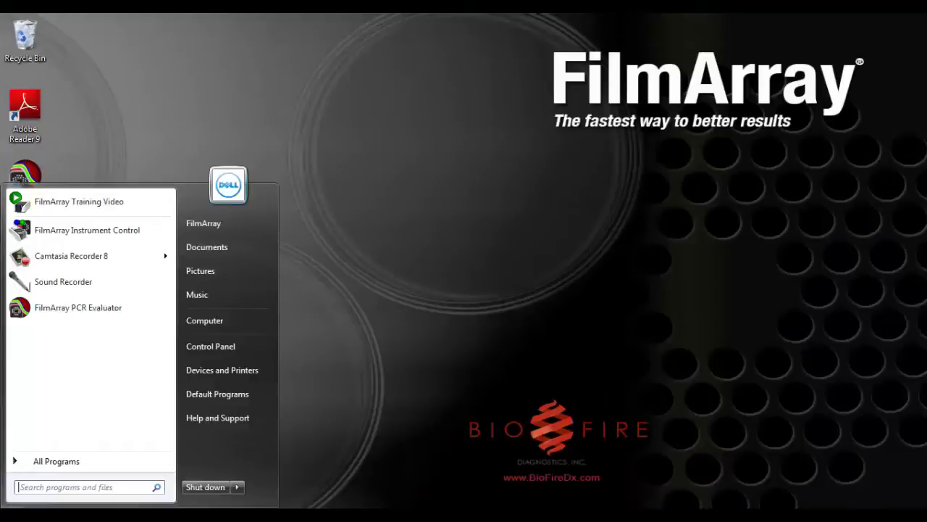
left_click(205, 322)
double_click(542, 241)
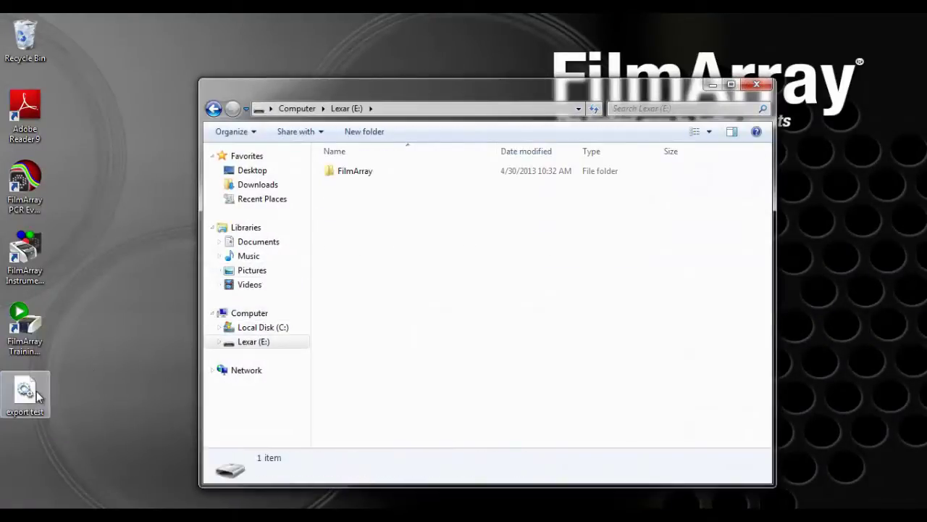
left_click_drag(29, 395, 369, 272)
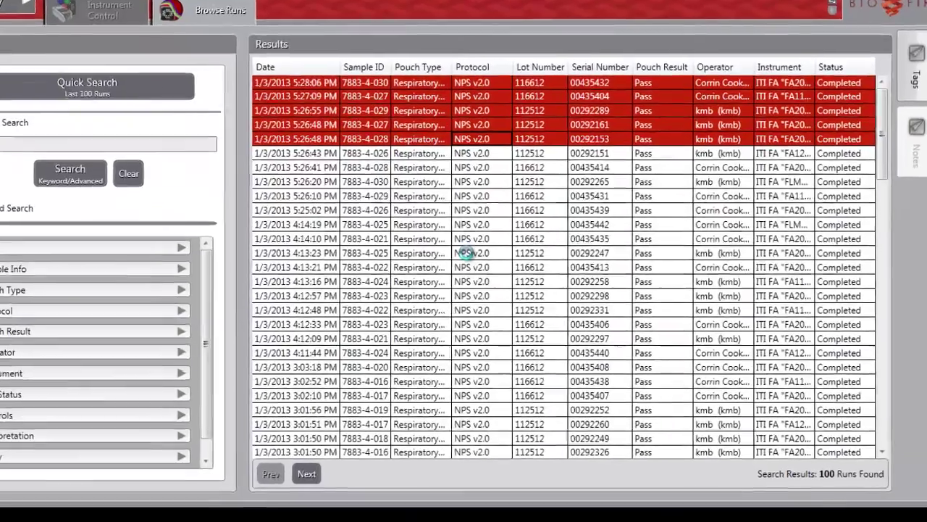
Import the five 1/3/2013 runs from the Desktop 'export test' file into the run list
right_click(493, 279)
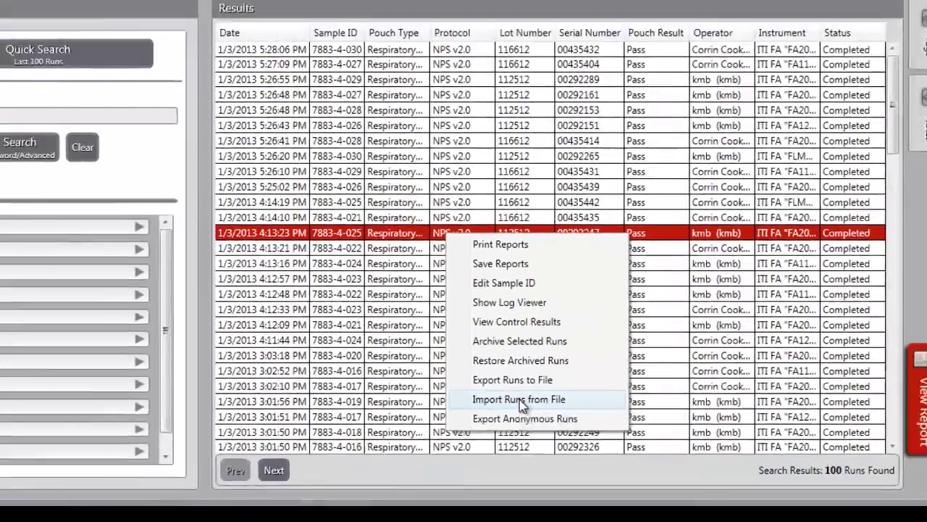
left_click(438, 354)
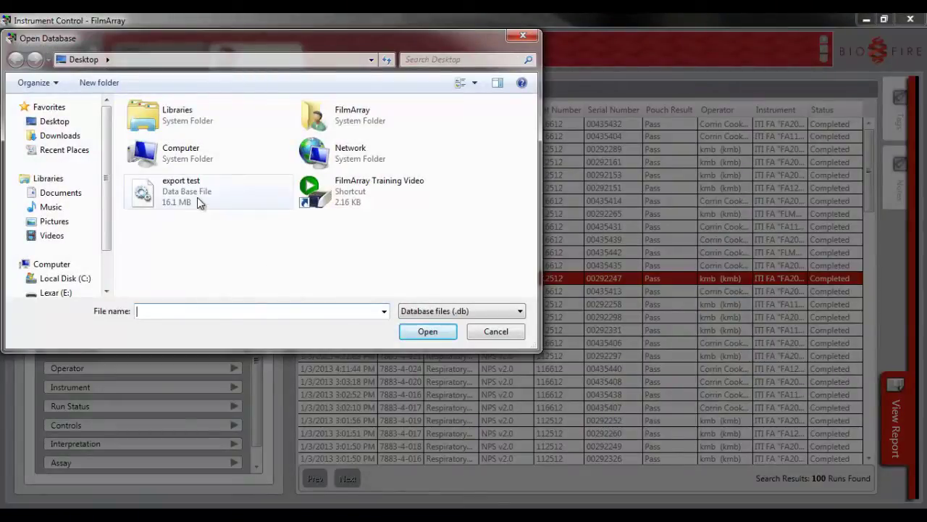
left_click(197, 197)
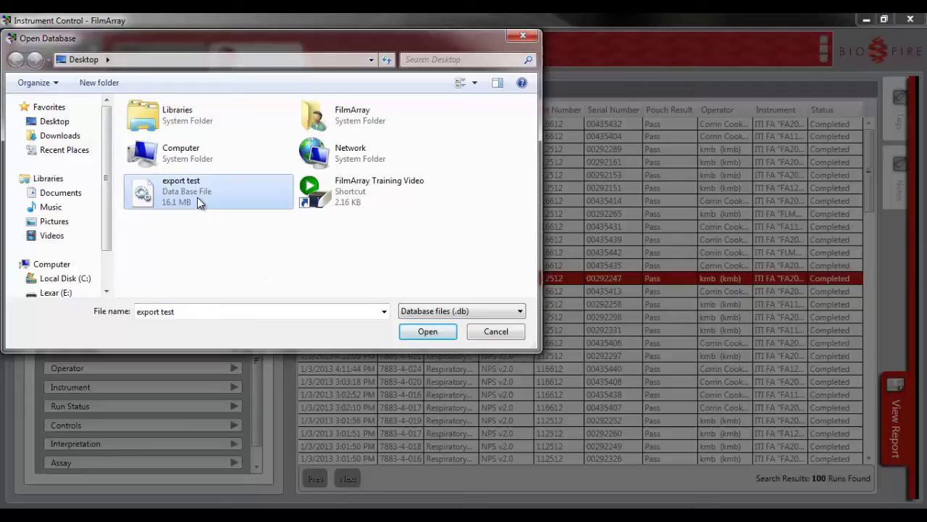
left_click(422, 331)
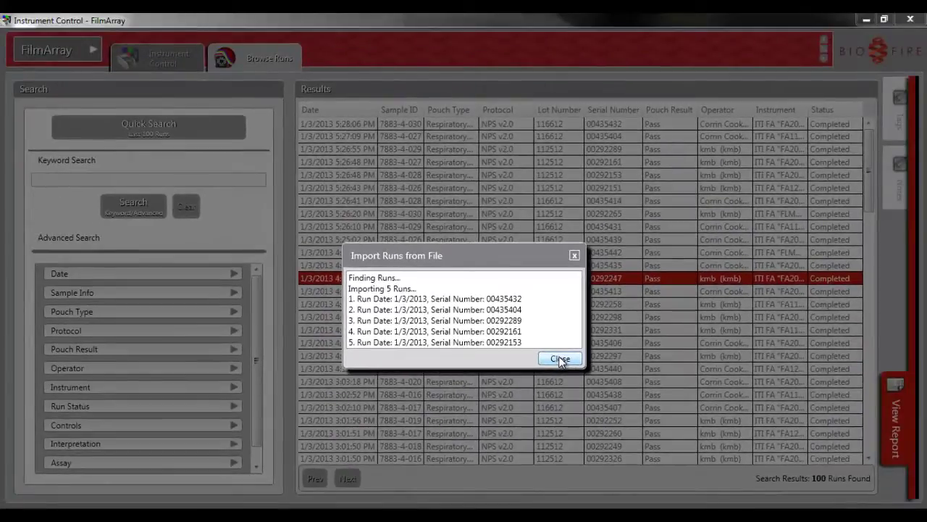
left_click(561, 358)
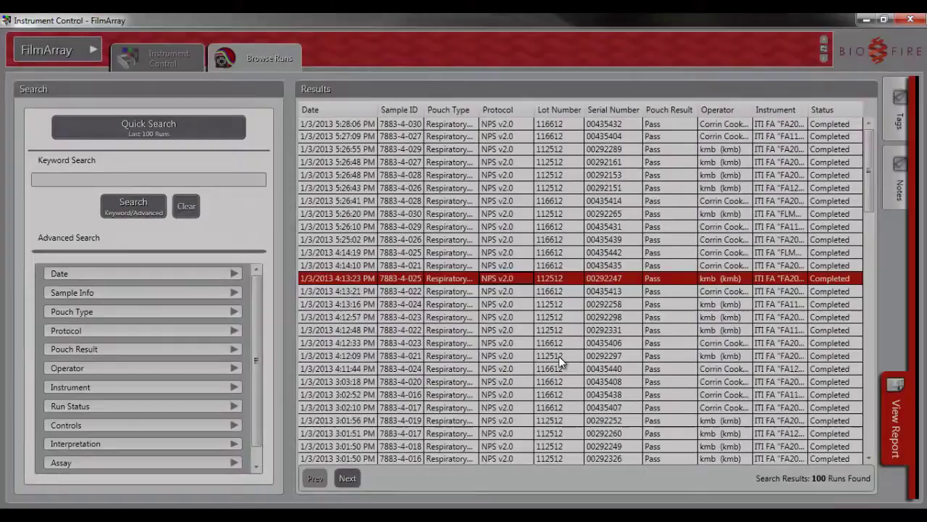